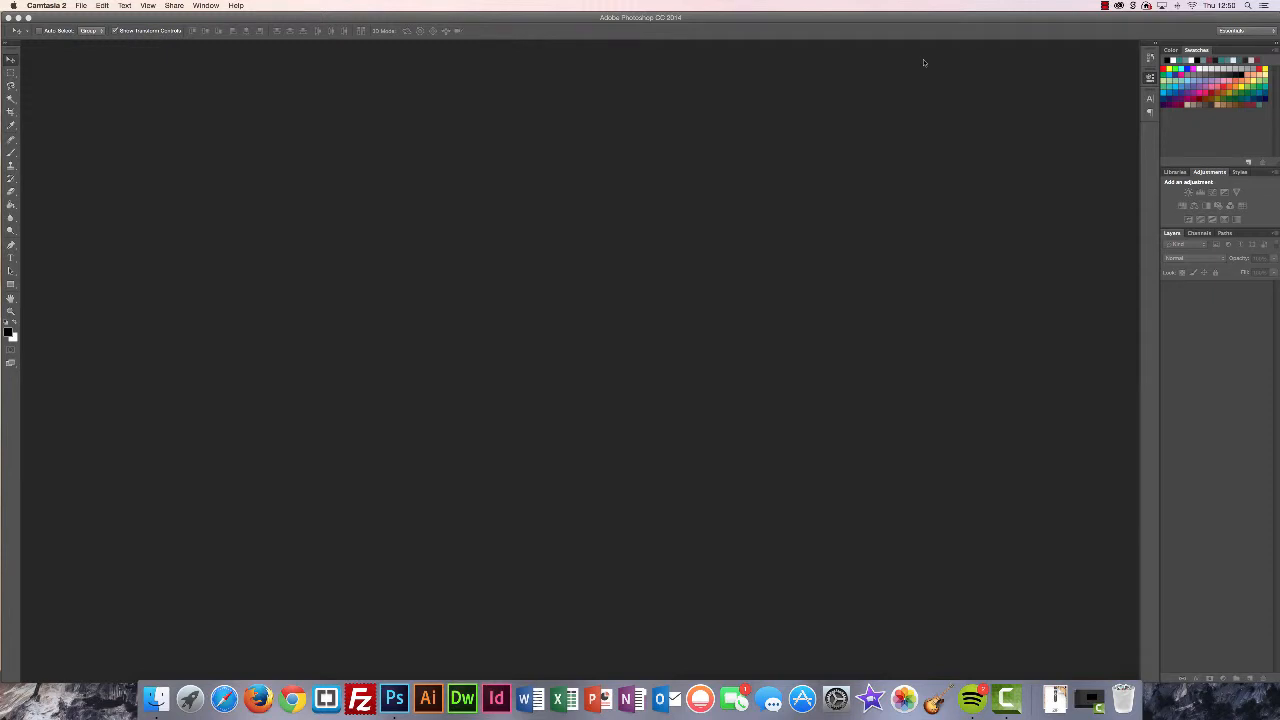
# - Open the original Depositphotos JPEG from the Originals folder on the Desktop
pyautogui.click(660, 129)
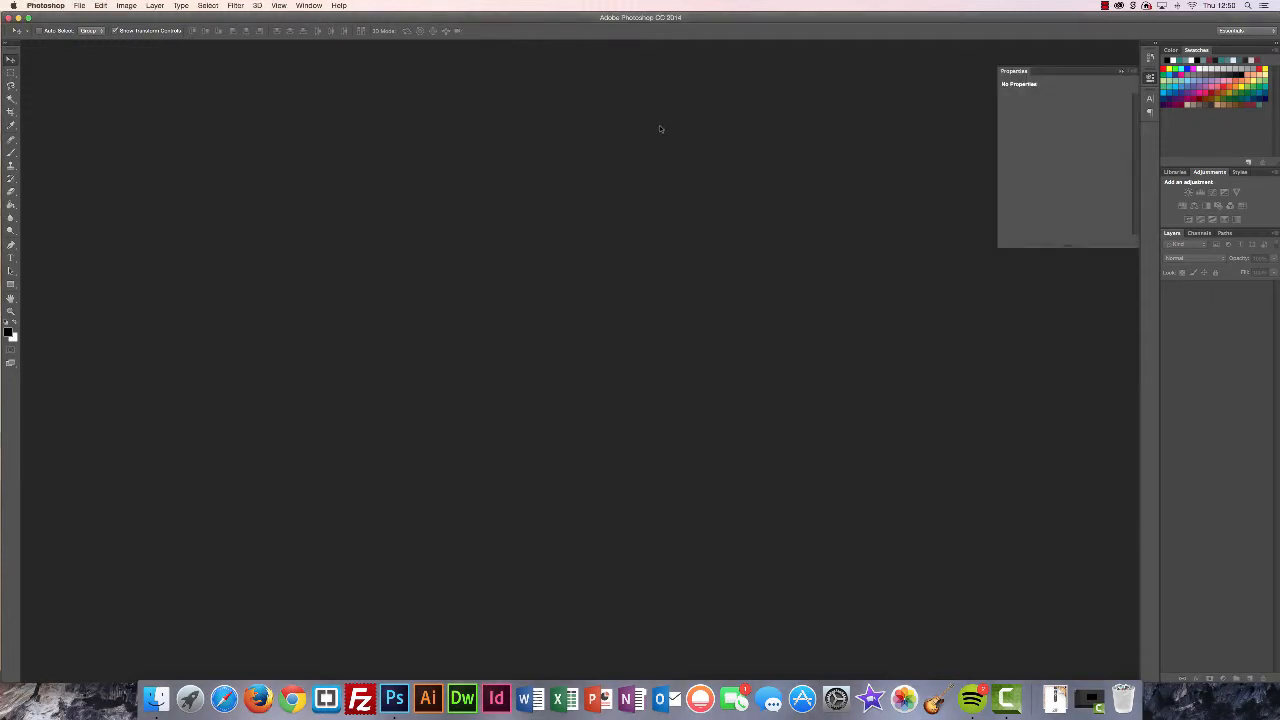
pyautogui.click(79, 5)
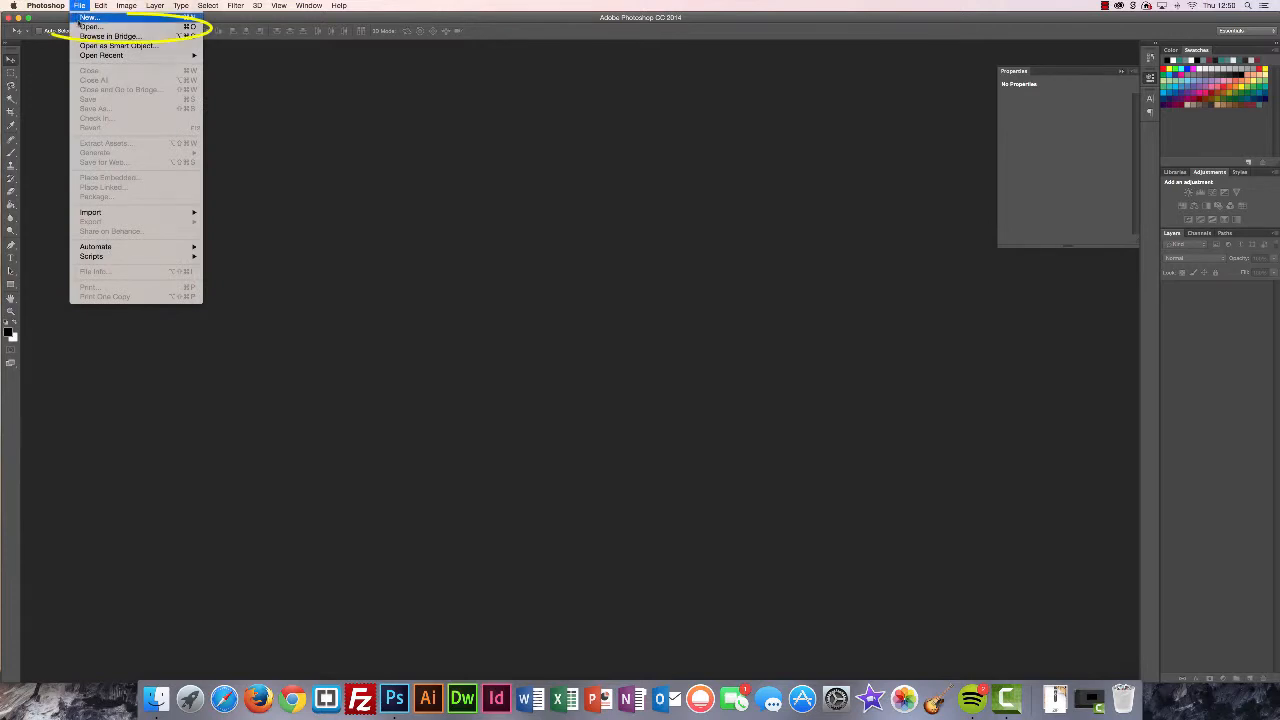
pyautogui.click(88, 26)
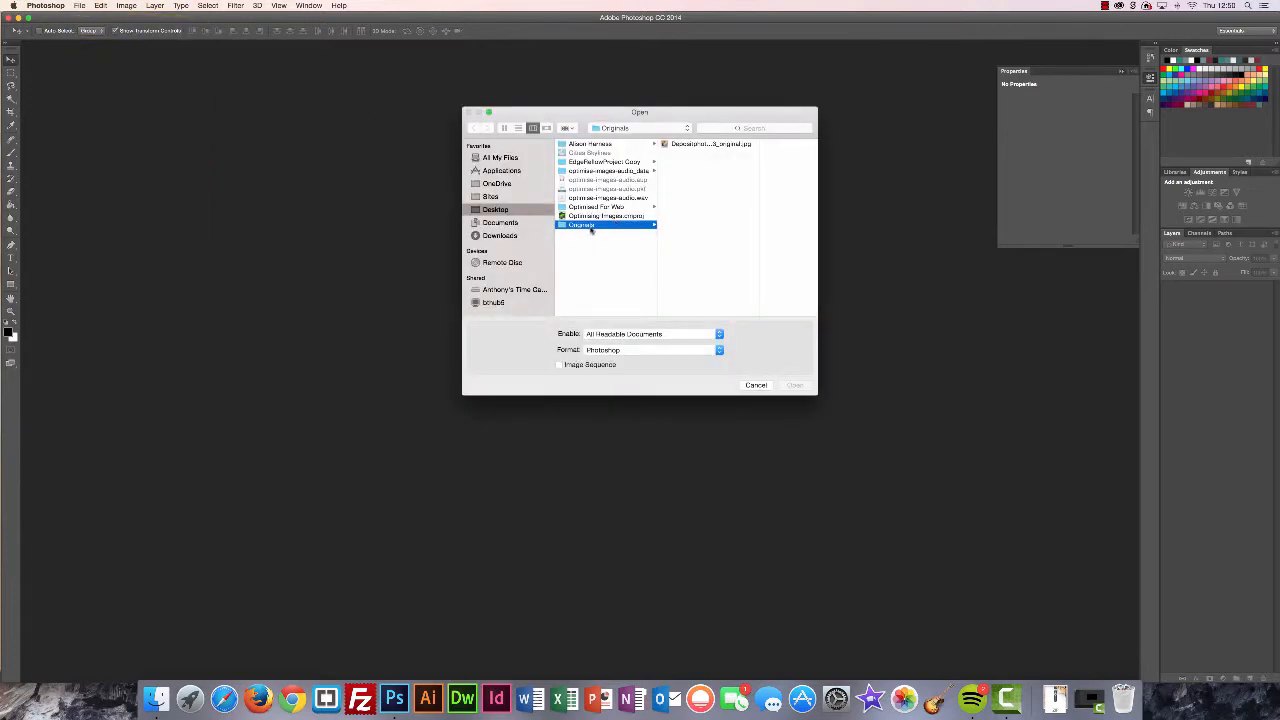
pyautogui.click(732, 145)
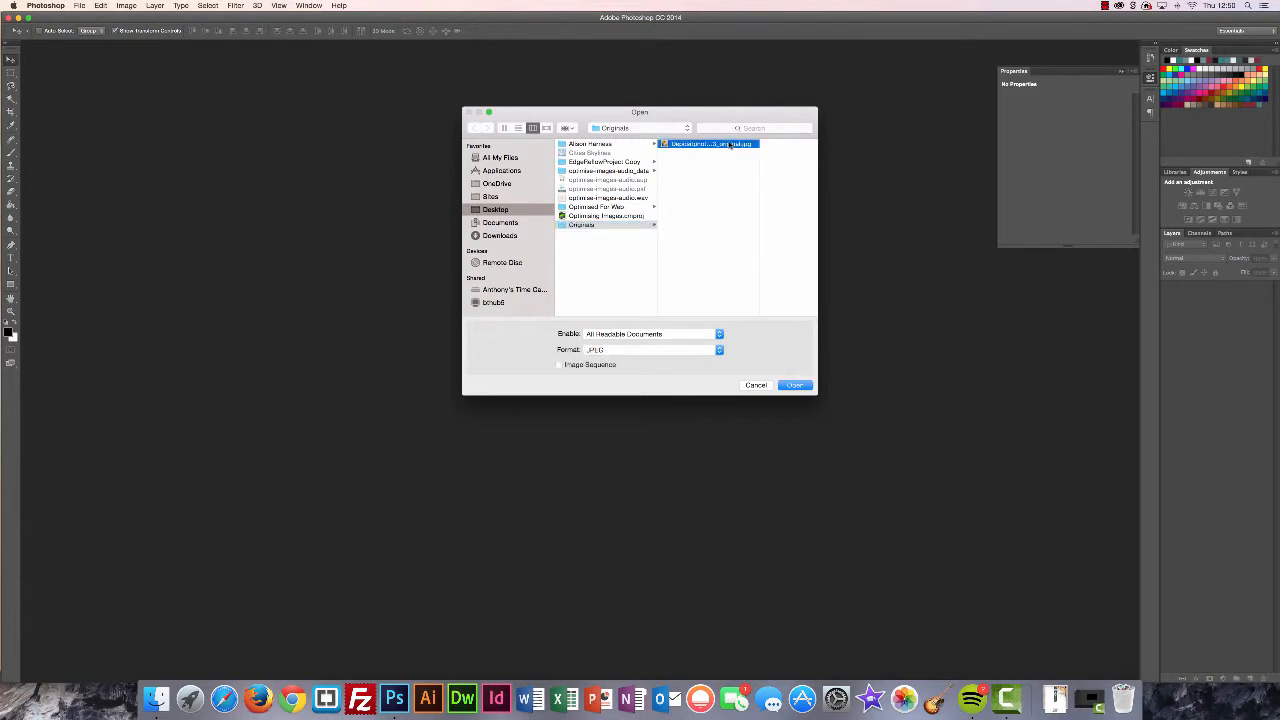
pyautogui.click(798, 385)
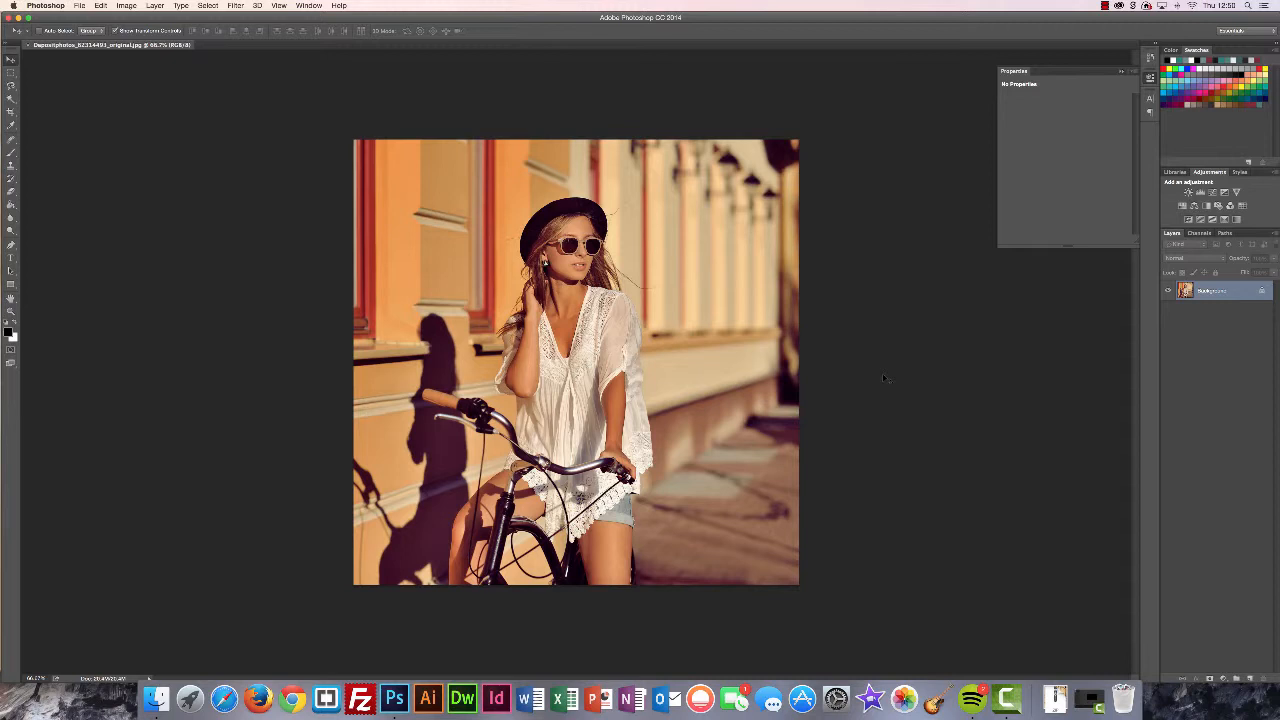
# - Crop the photo to a 2:1 landscape ratio, shifting the image down so the woman's hat and face stay inside the frame
pyautogui.click(11, 112)
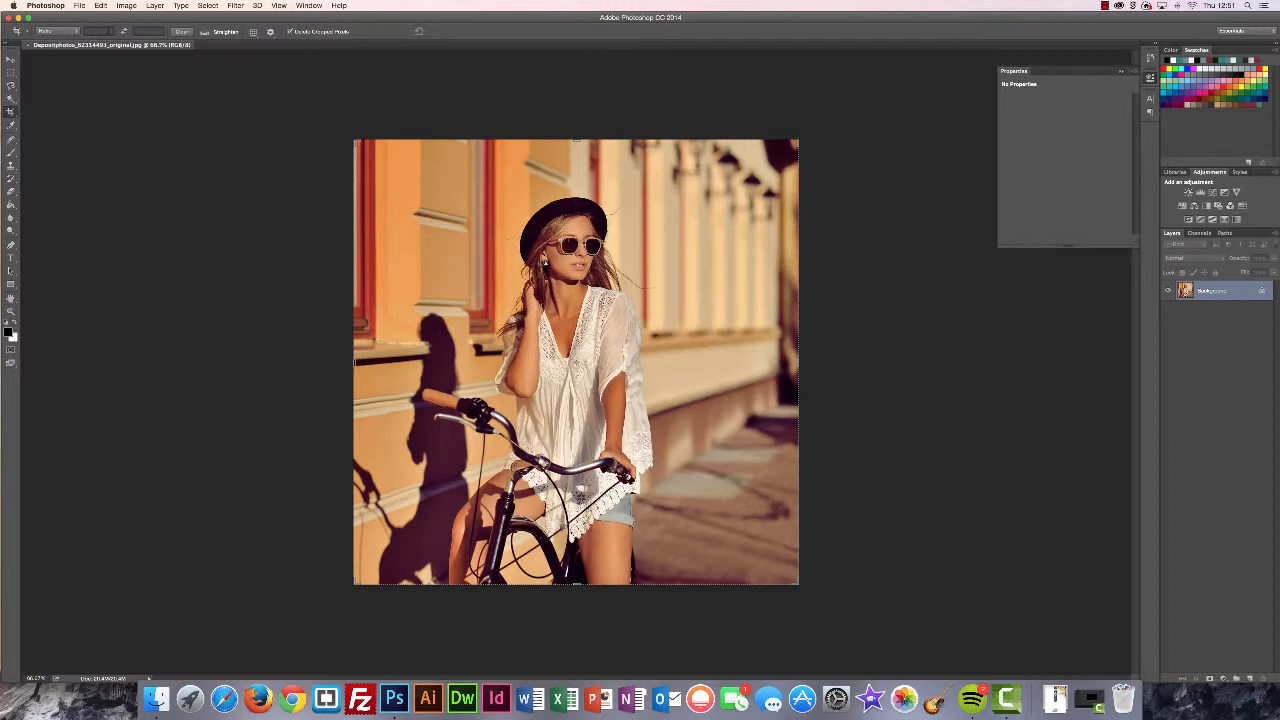
pyautogui.click(110, 31)
pyautogui.write('16')
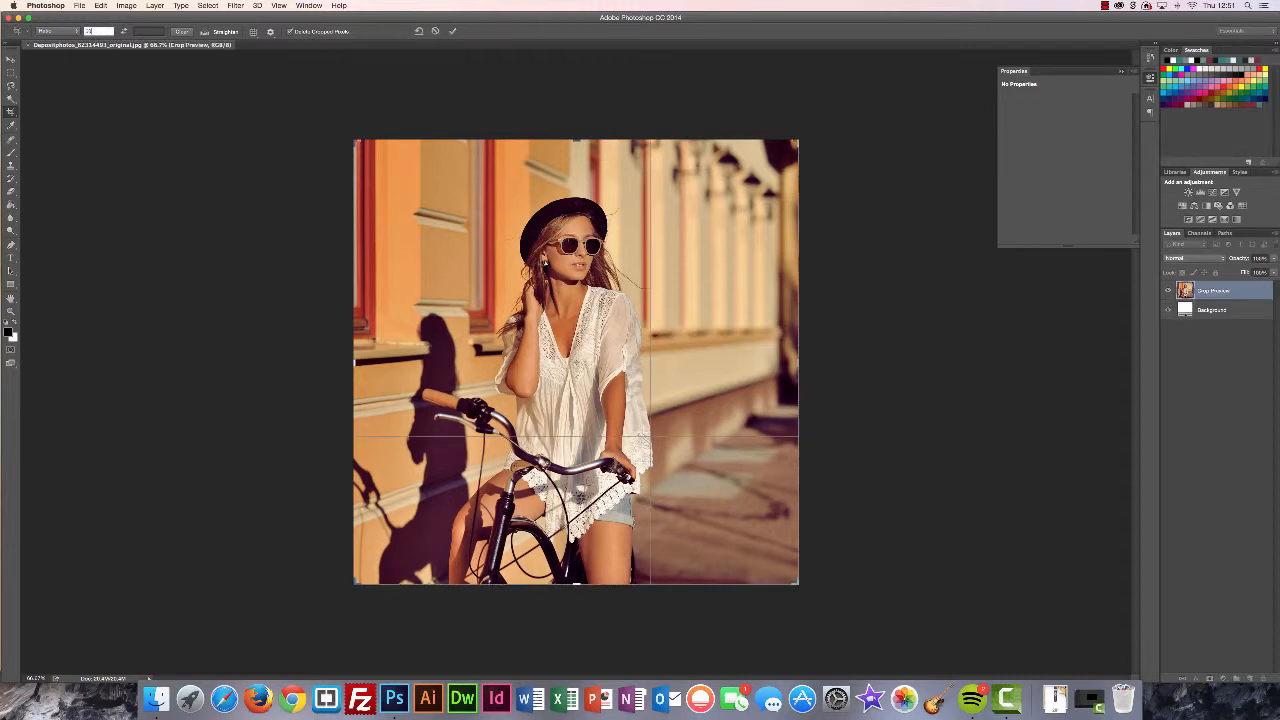
pyautogui.press('Tab')
pyautogui.write('0.5')
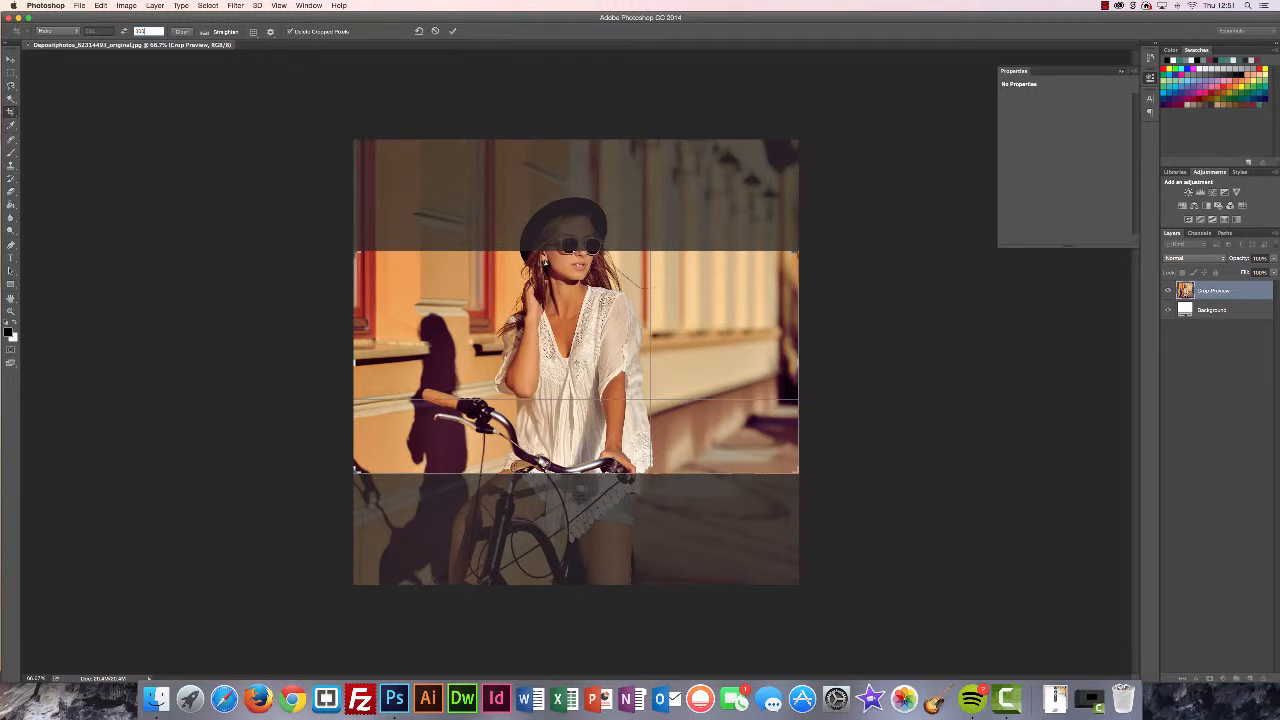
pyautogui.press('Return')
pyautogui.moveTo(598, 250); pyautogui.dragTo(598, 317)
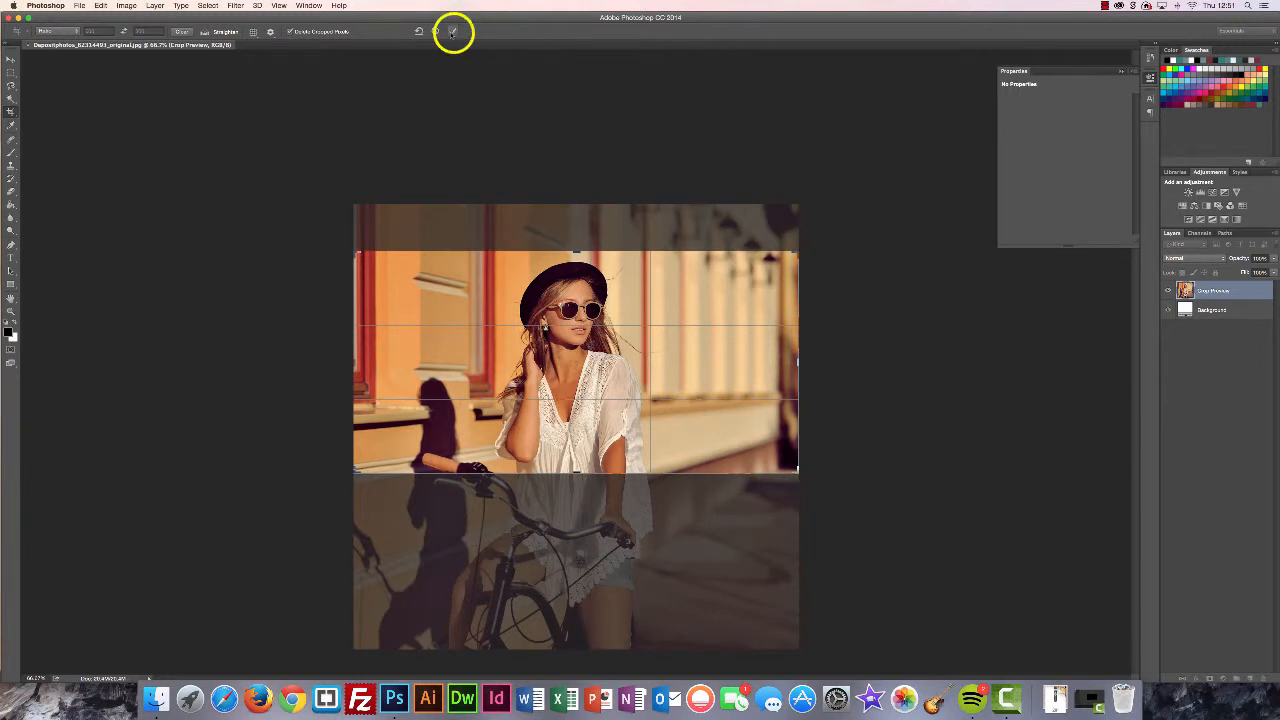
pyautogui.click(453, 31)
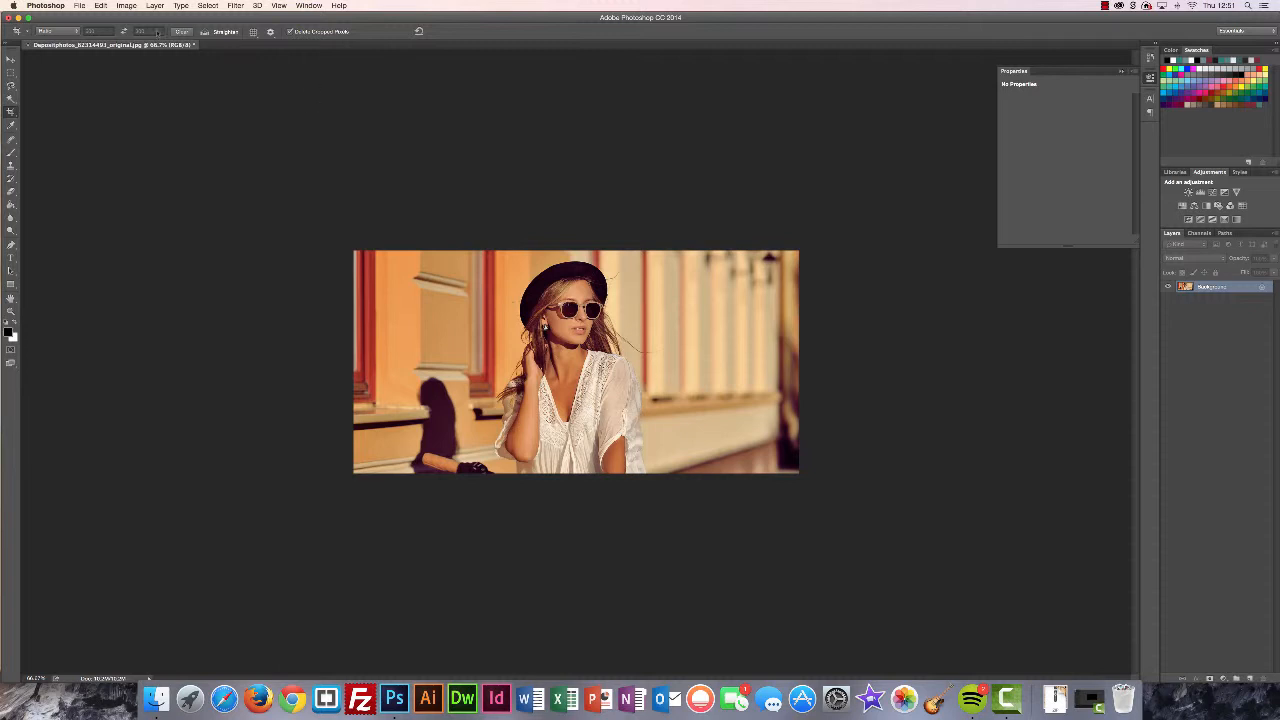
# - Start a Save for Web export of the cropped photo and set its image width to 600 px
pyautogui.click(80, 6)
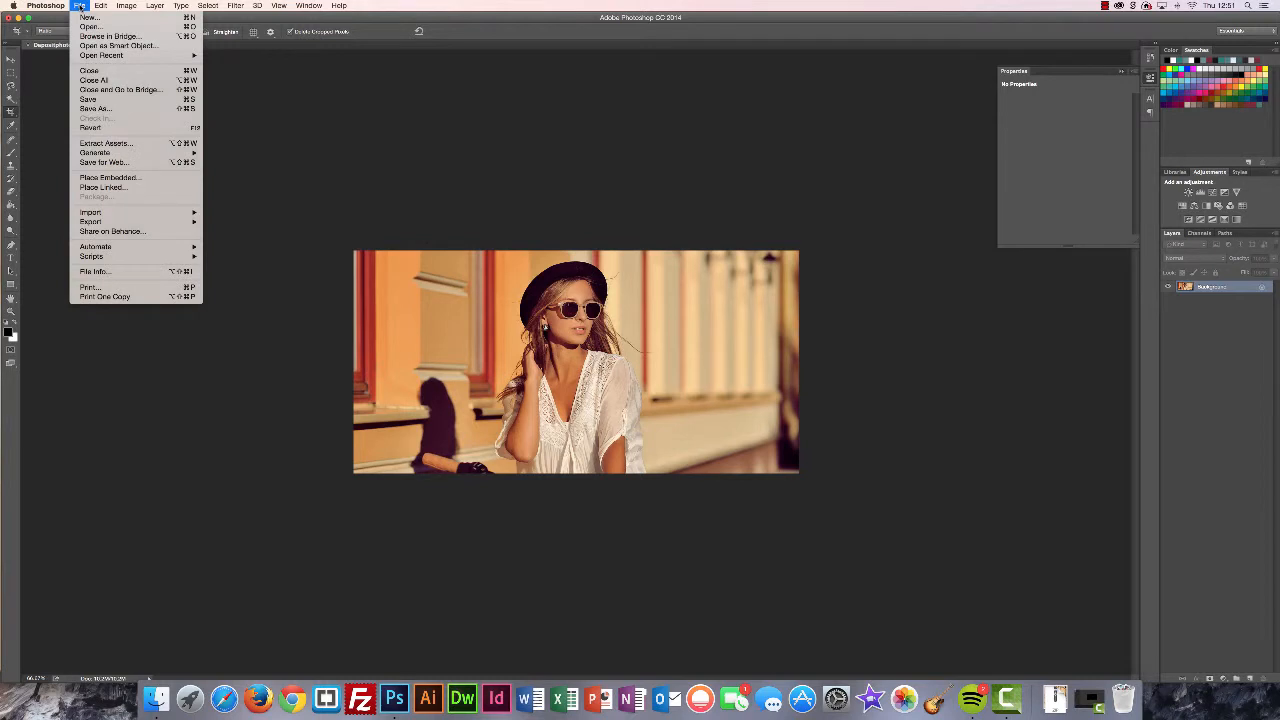
pyautogui.click(105, 162)
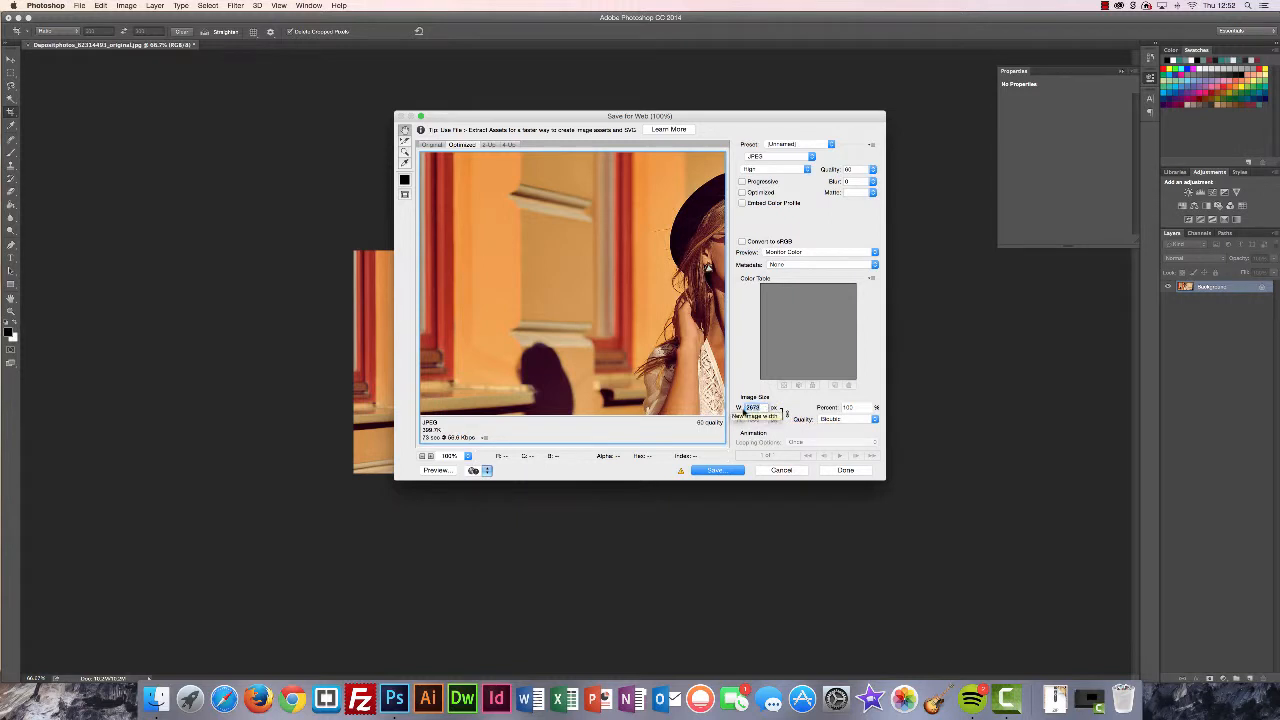
pyautogui.doubleClick(742, 412)
pyautogui.write('600')
pyautogui.click(760, 419)
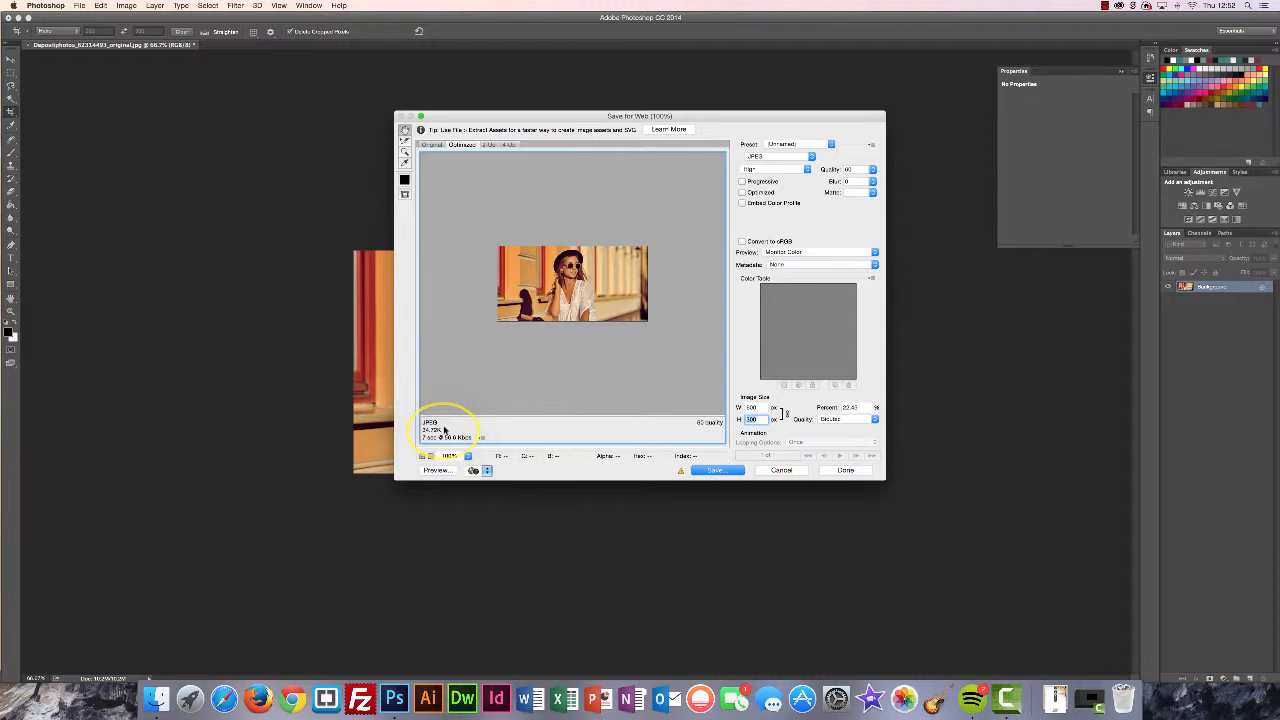
# - Switch the export format to PNG-24 to compare the file size, and return it to JPEG
pyautogui.click(811, 158)
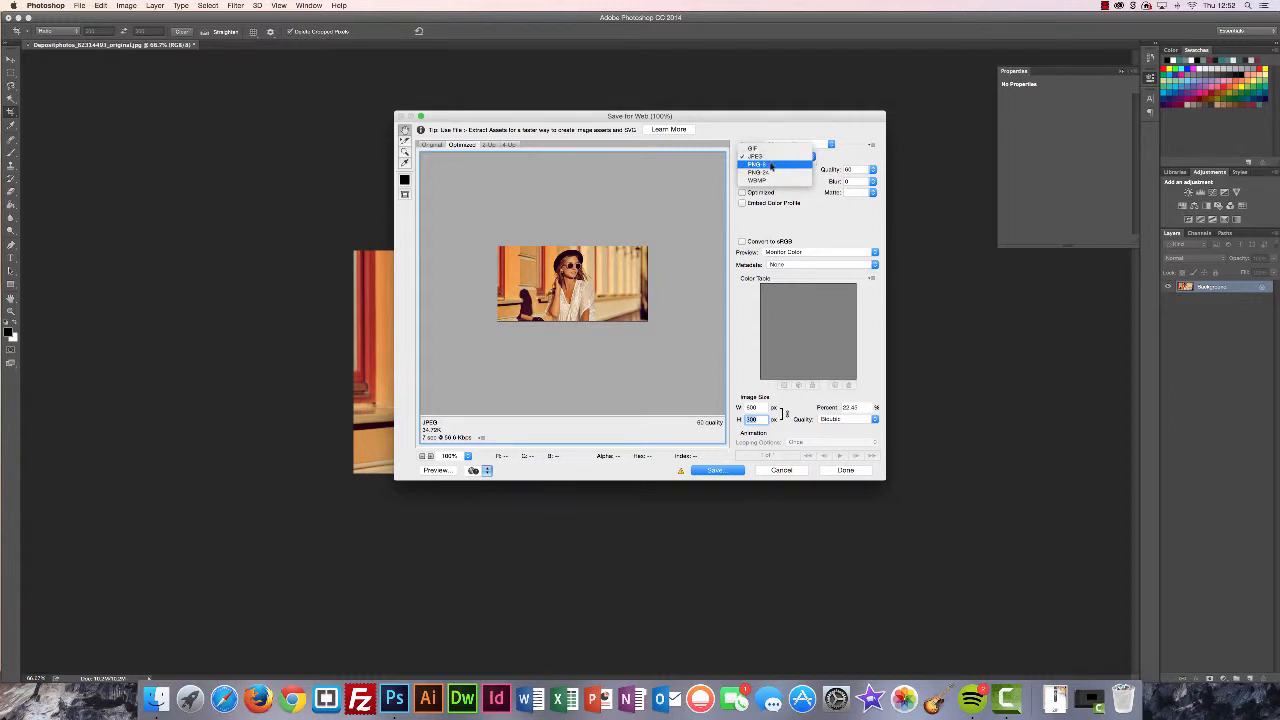
pyautogui.click(767, 173)
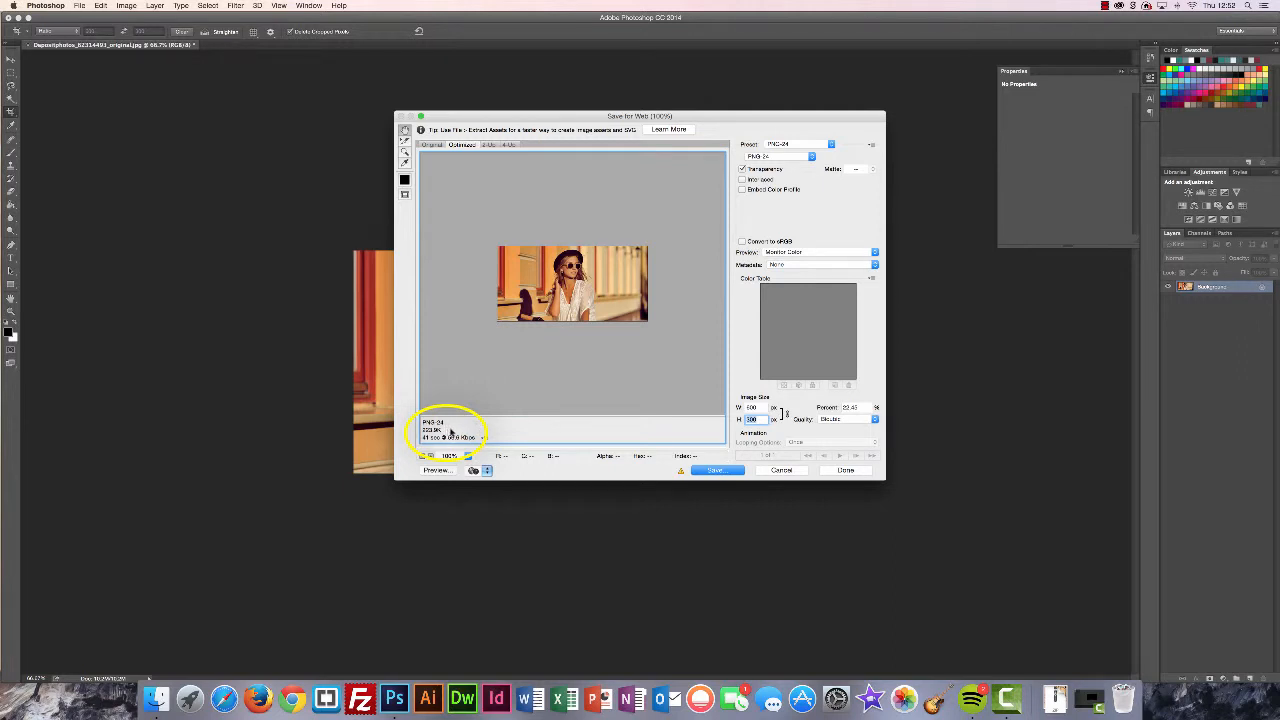
pyautogui.click(811, 157)
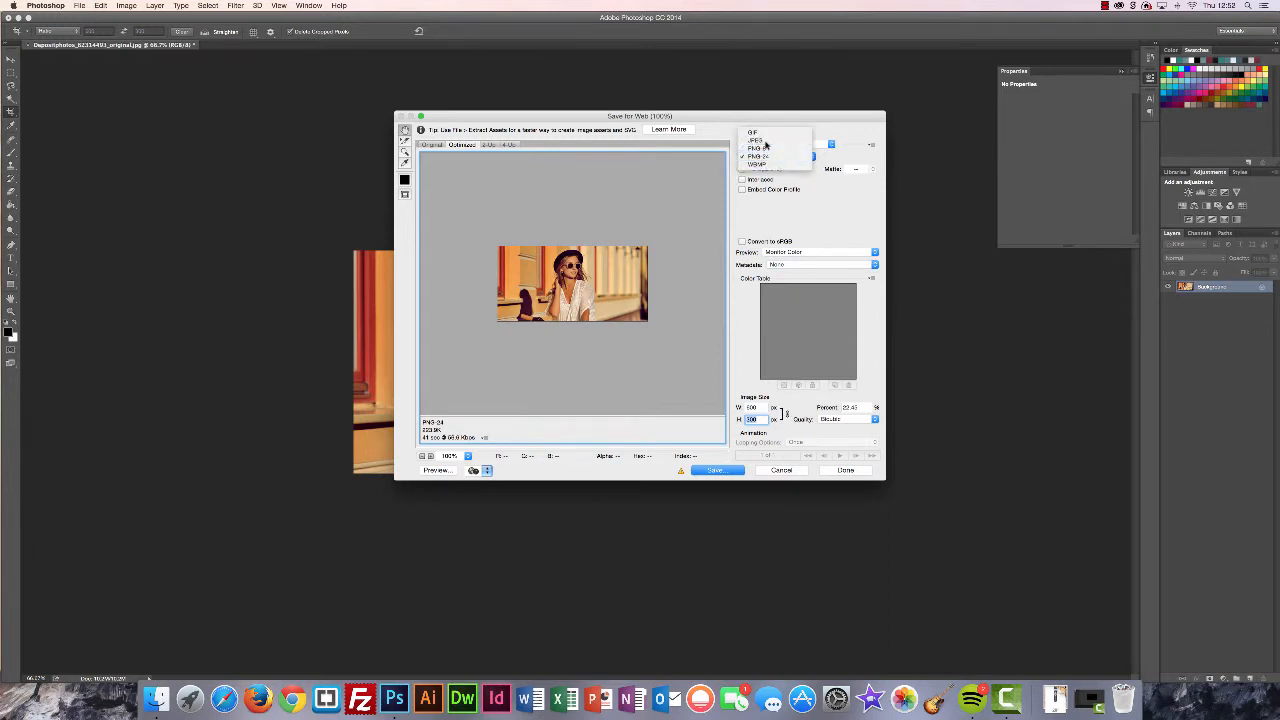
pyautogui.click(768, 150)
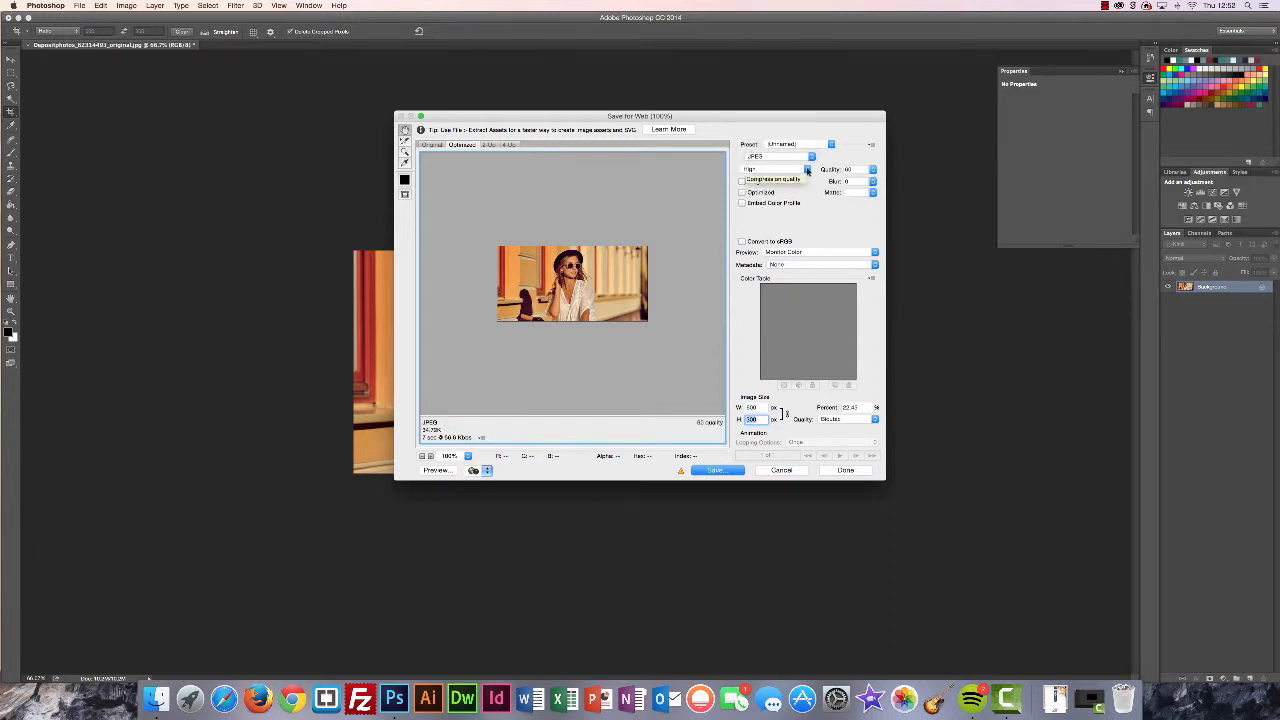
# - Compare the JPEG export at Low and Maximum compression quality, and return the quality to High
pyautogui.click(807, 169)
pyautogui.click(766, 154)
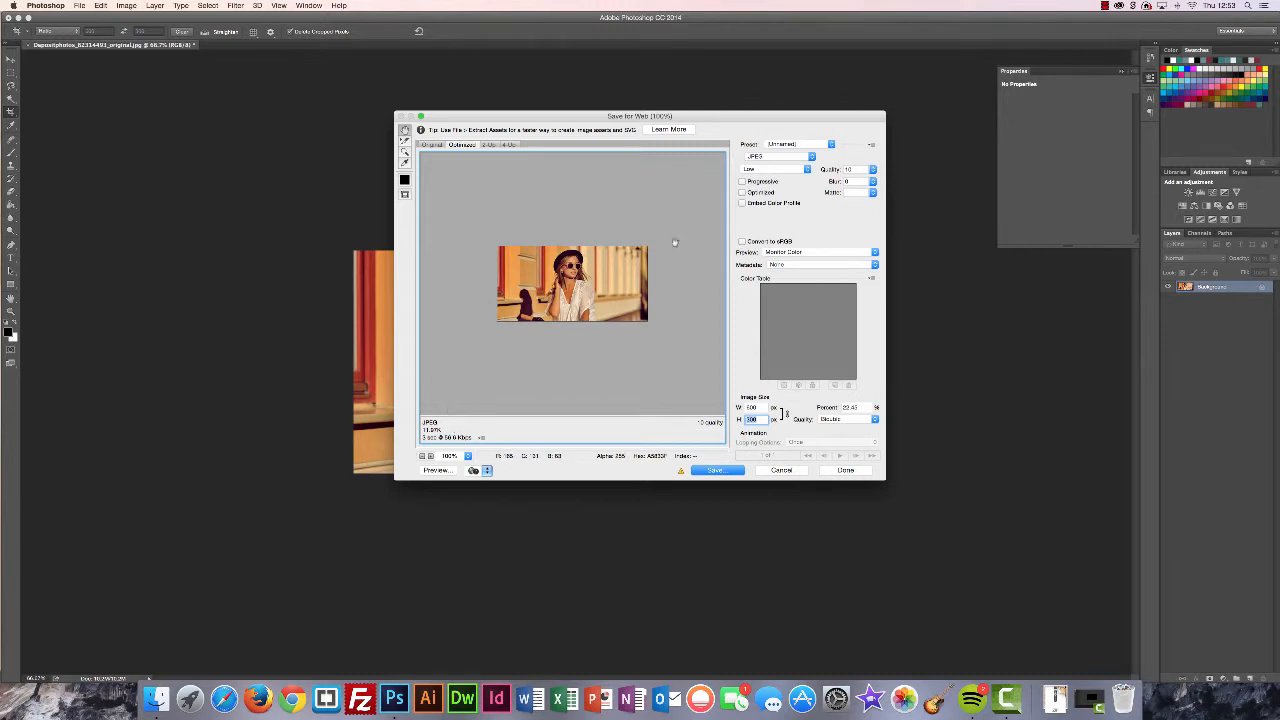
pyautogui.click(768, 171)
pyautogui.click(761, 202)
pyautogui.click(807, 170)
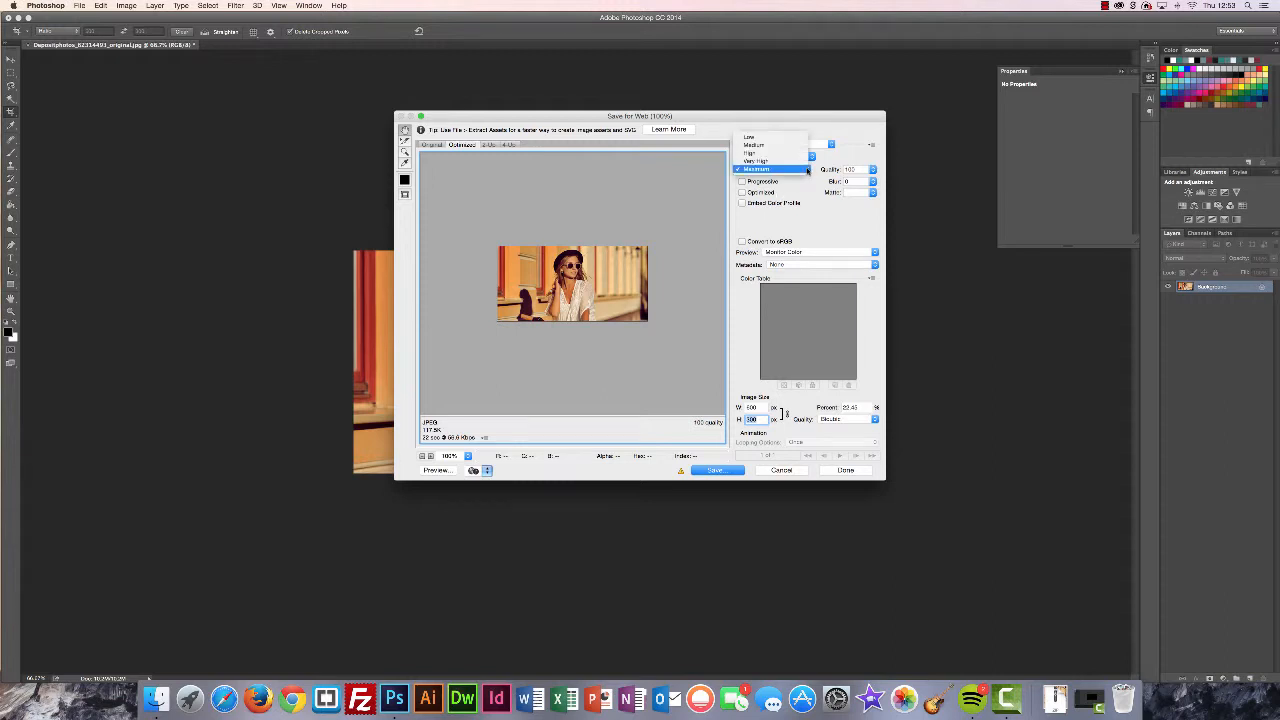
pyautogui.click(775, 152)
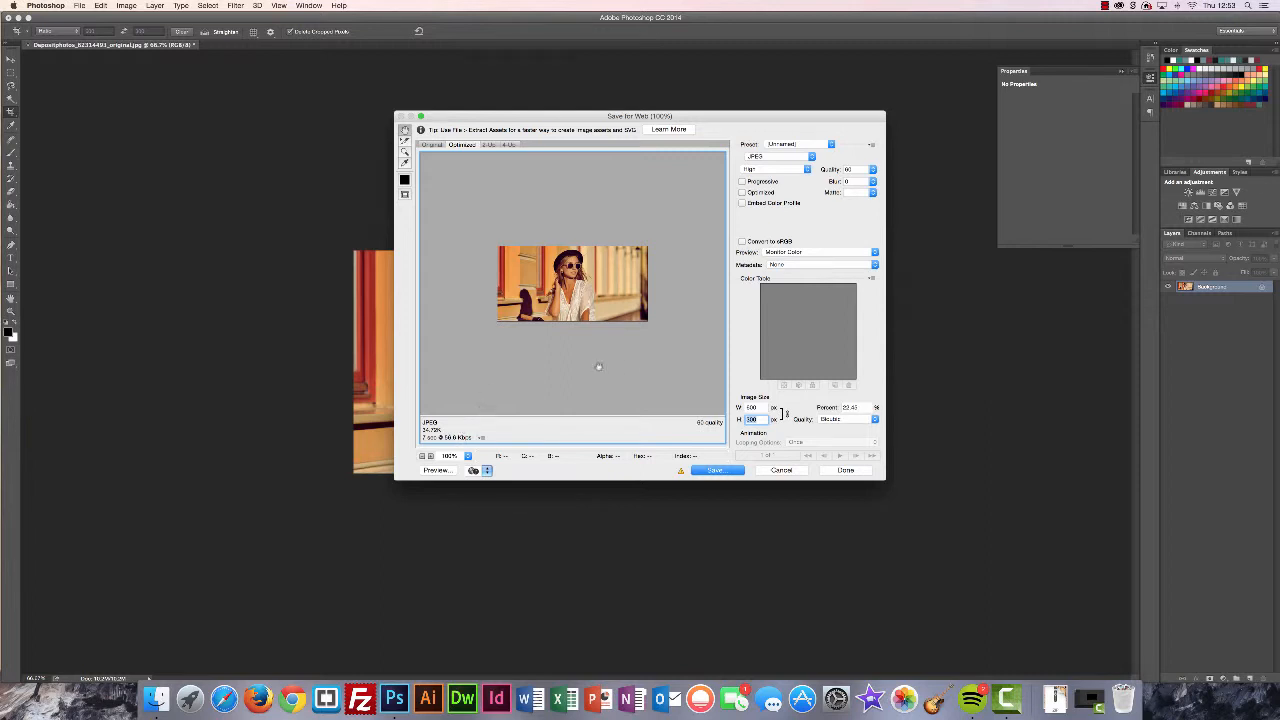
# - Save the optimised image as optimised600.jpg in the Optimised For Web folder
pyautogui.click(720, 471)
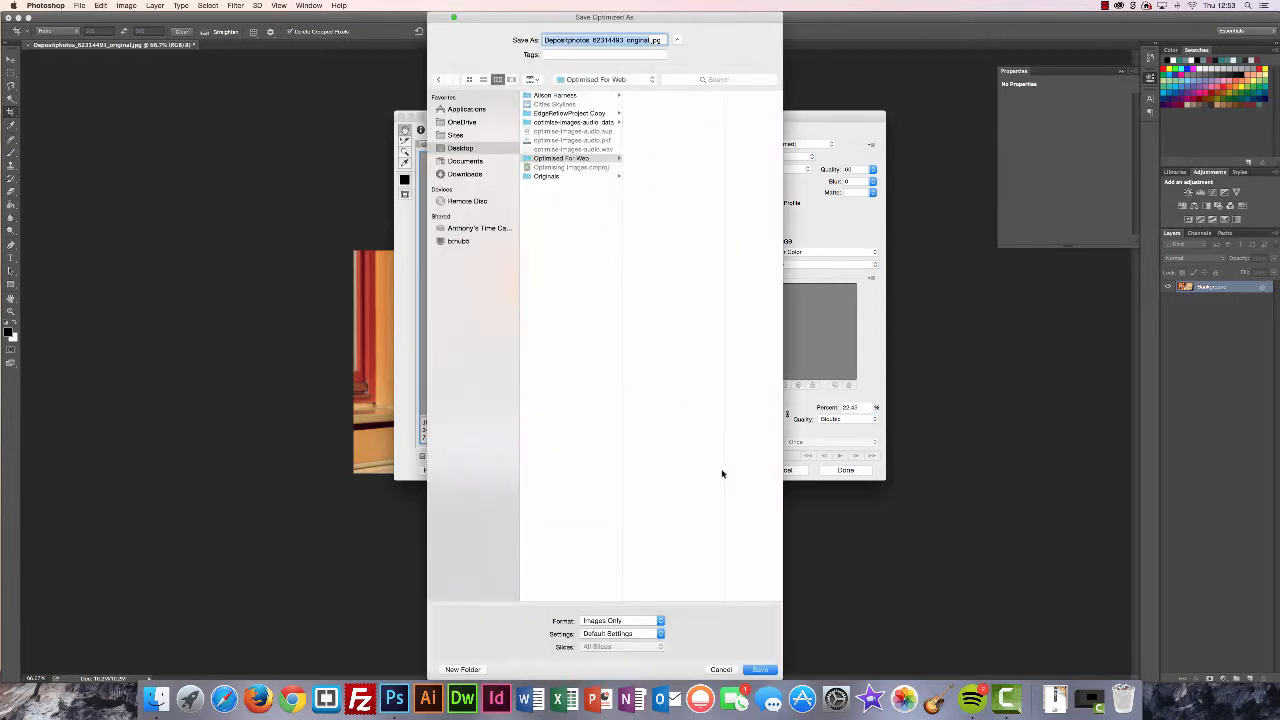
pyautogui.write('optimised')
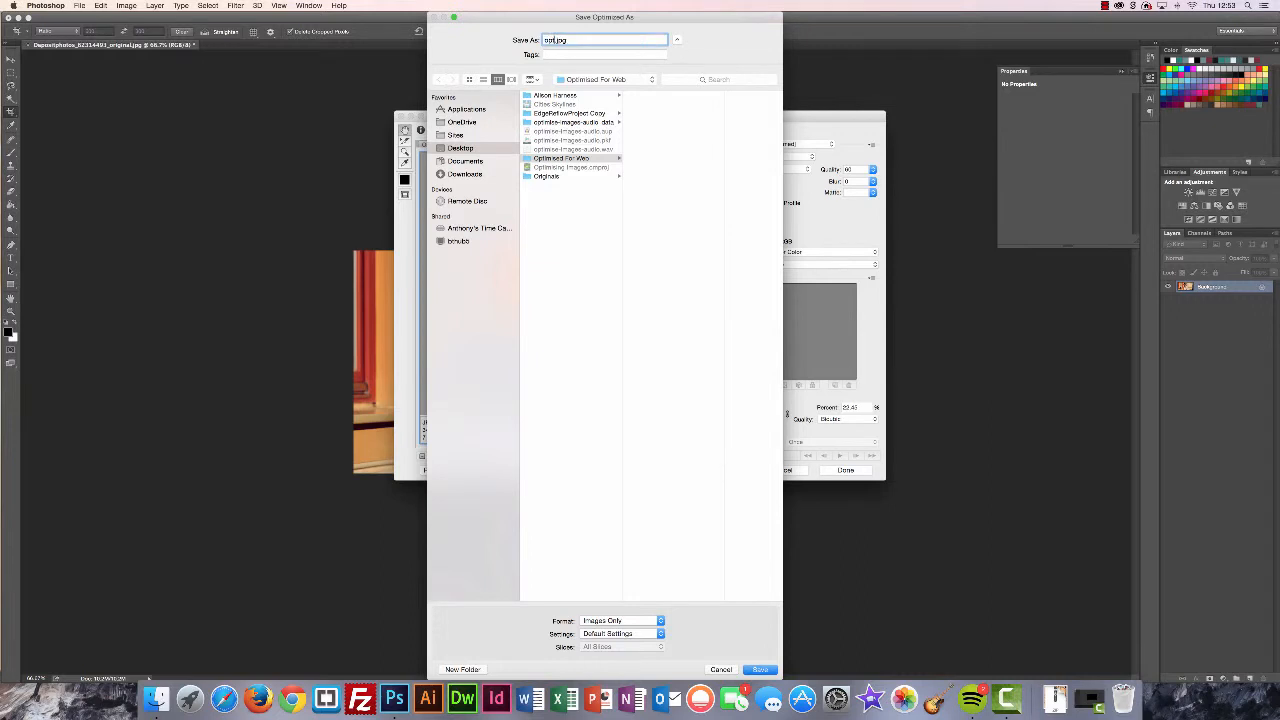
pyautogui.write('600')
pyautogui.click(589, 161)
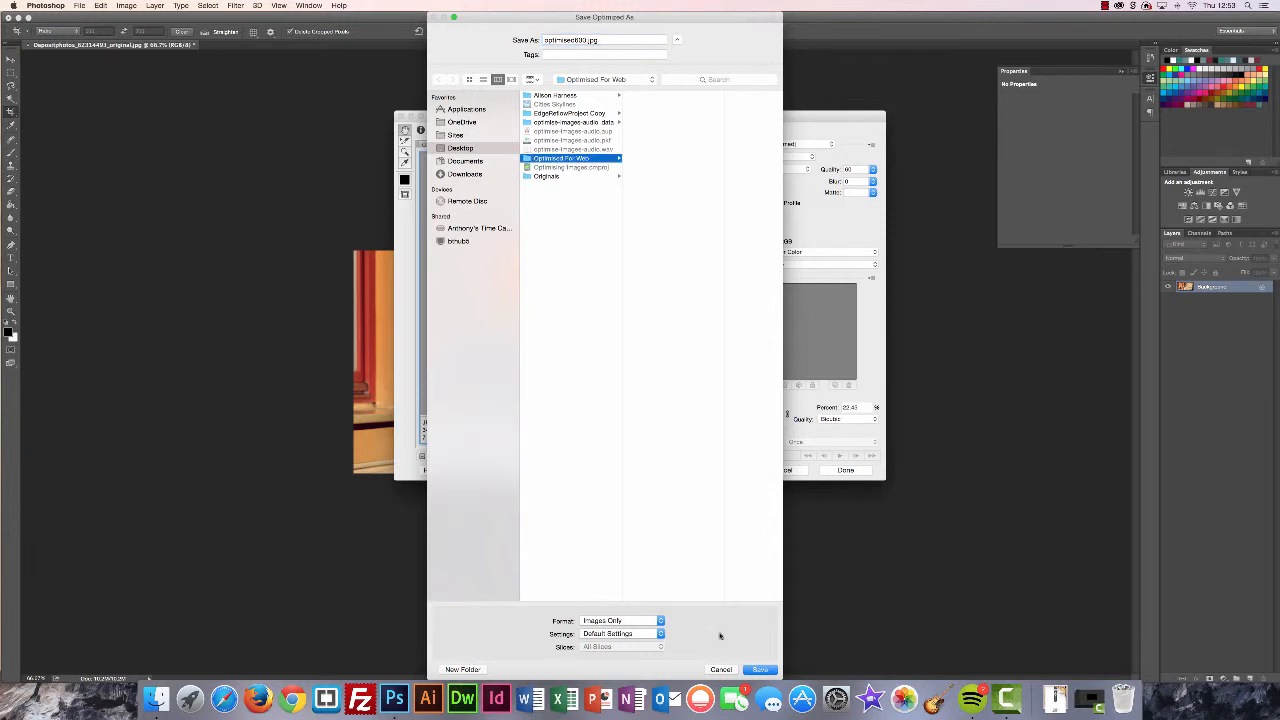
pyautogui.click(760, 669)
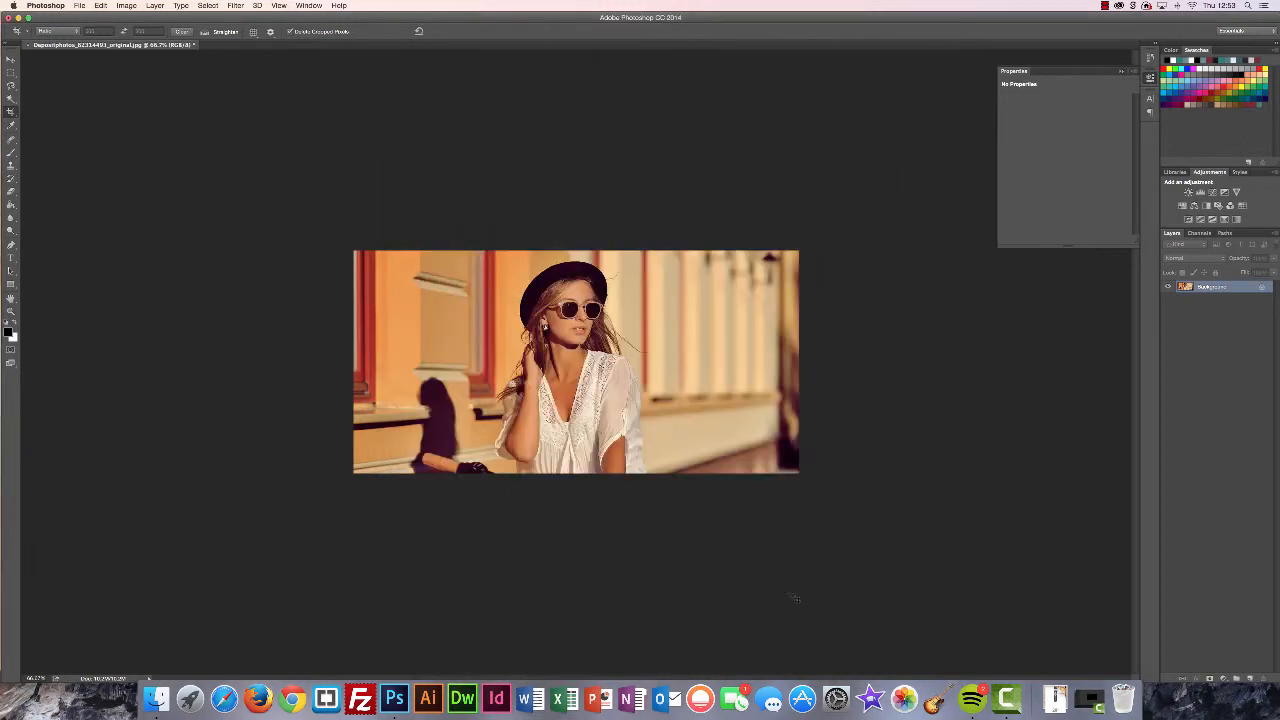